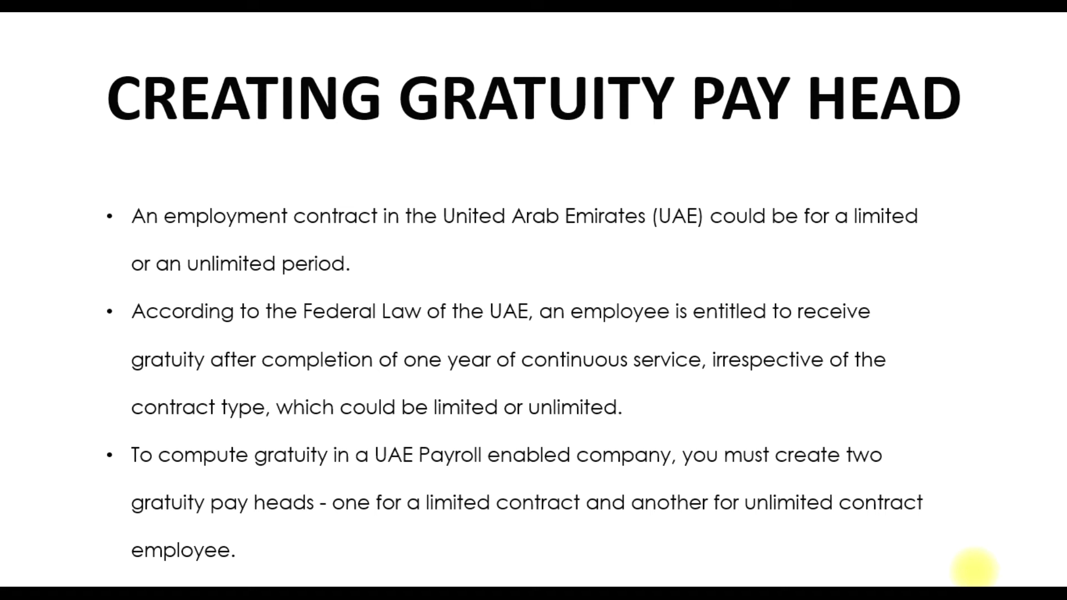
# Step: Advance the slides to the Unlimited Contract gratuity calculations, then switch to Tally.ERP 9
pyautogui.press('Right')
pyautogui.press('Right')
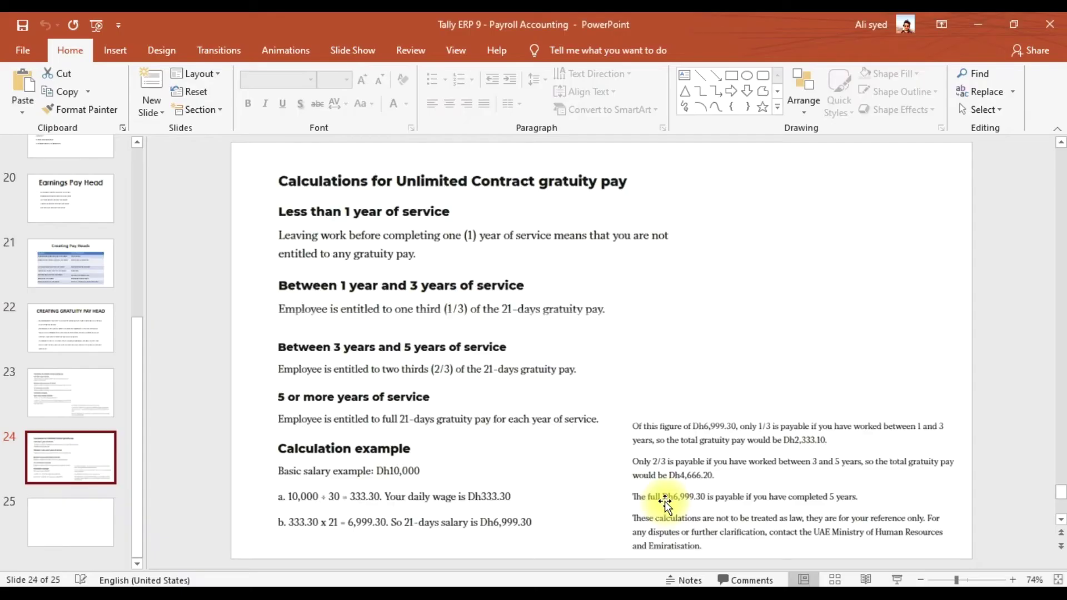
pyautogui.click(502, 584)
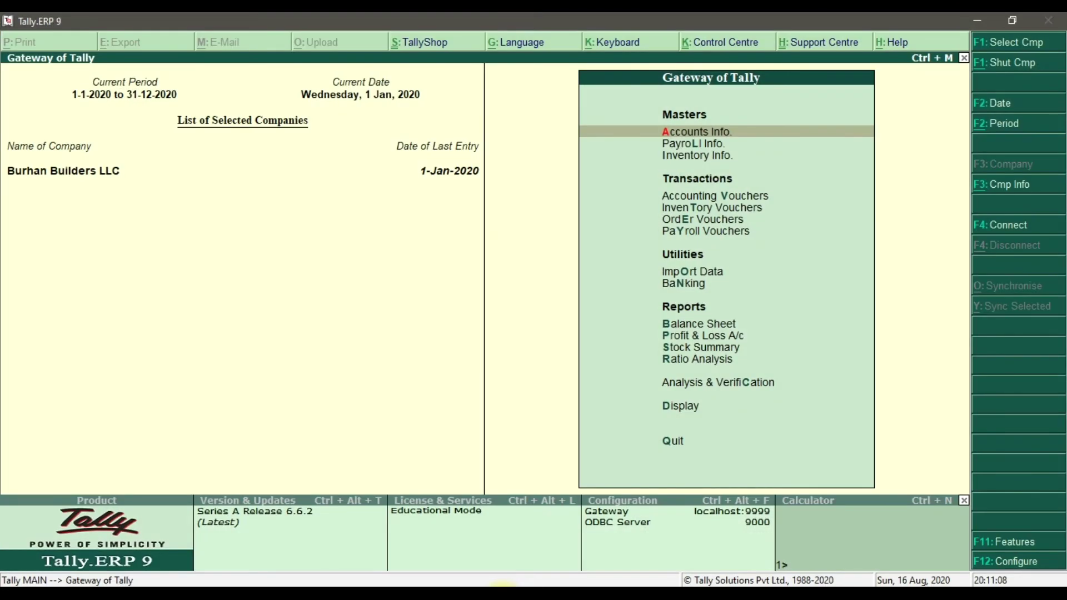
# Step: Under Payroll Info > Pay Heads, create a pay head named 'Gratuity - Unlimited Contracts'
pyautogui.click(698, 143)
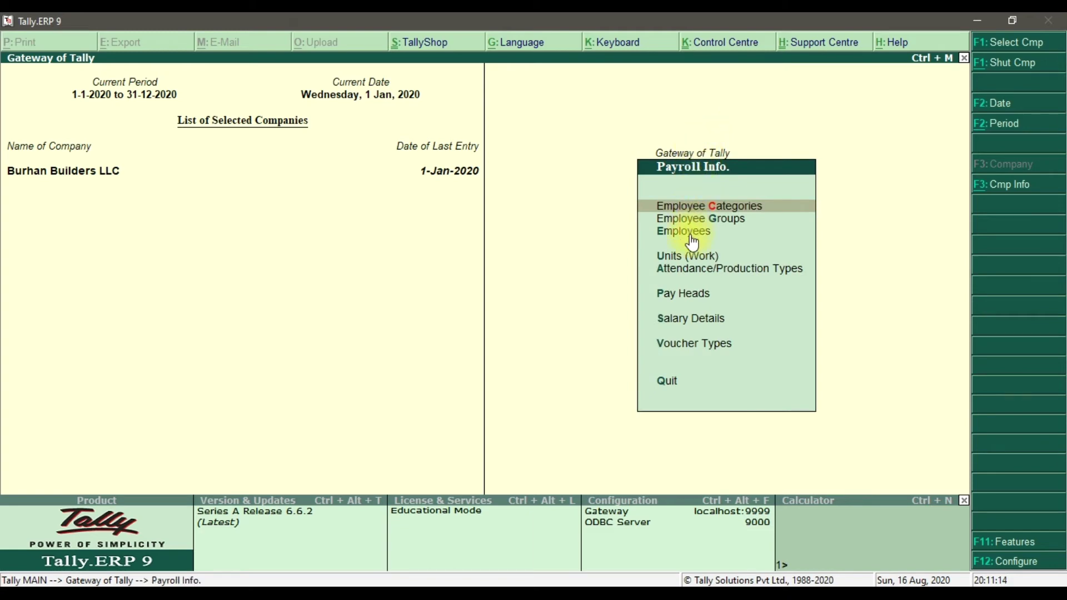
pyautogui.click(698, 303)
pyautogui.click(699, 303)
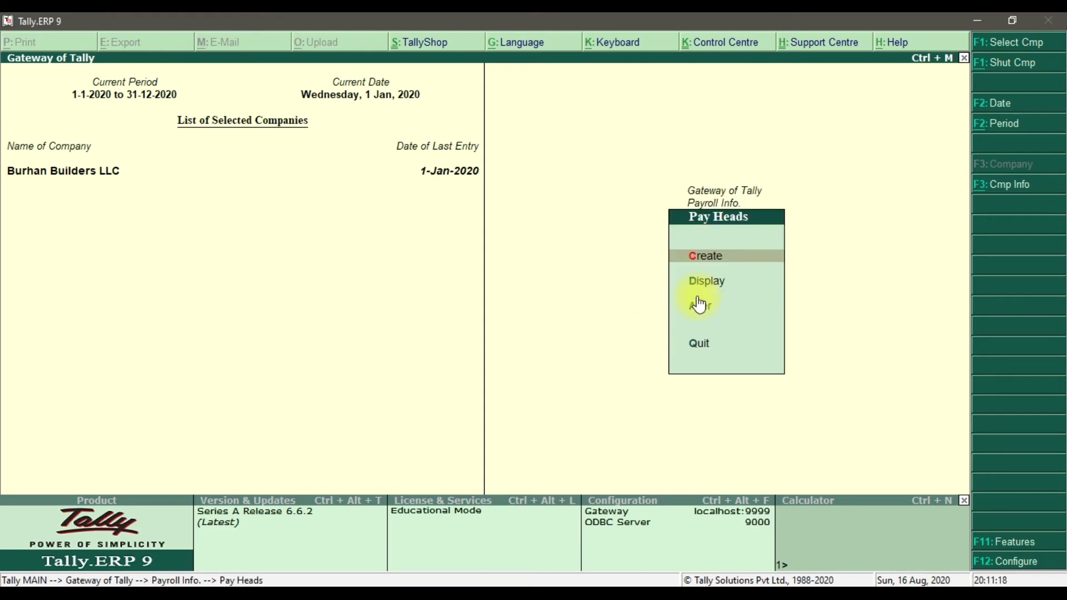
pyautogui.click(708, 259)
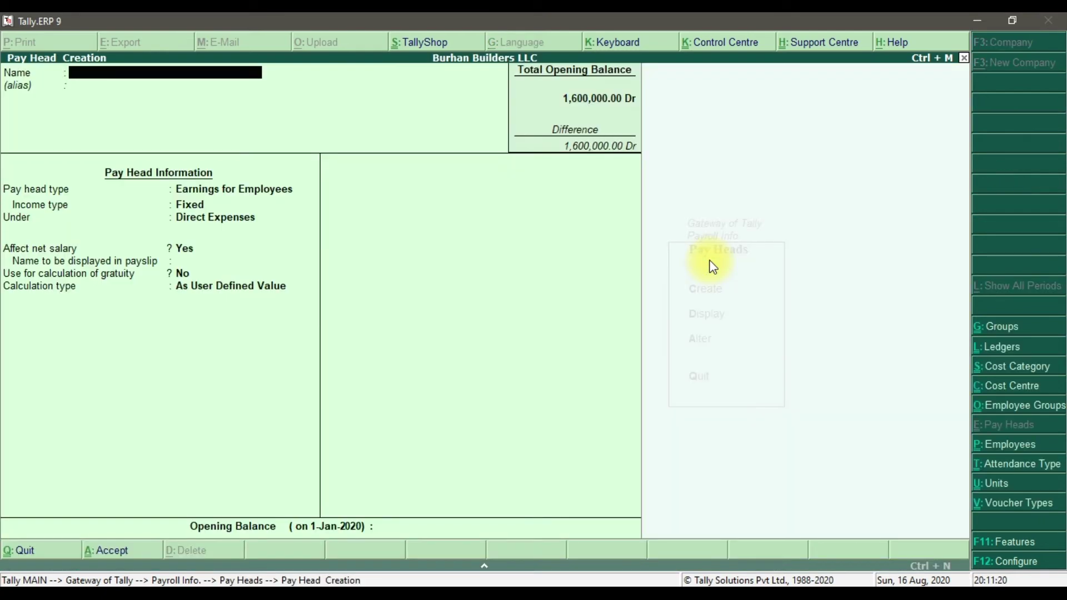
pyautogui.write('G')
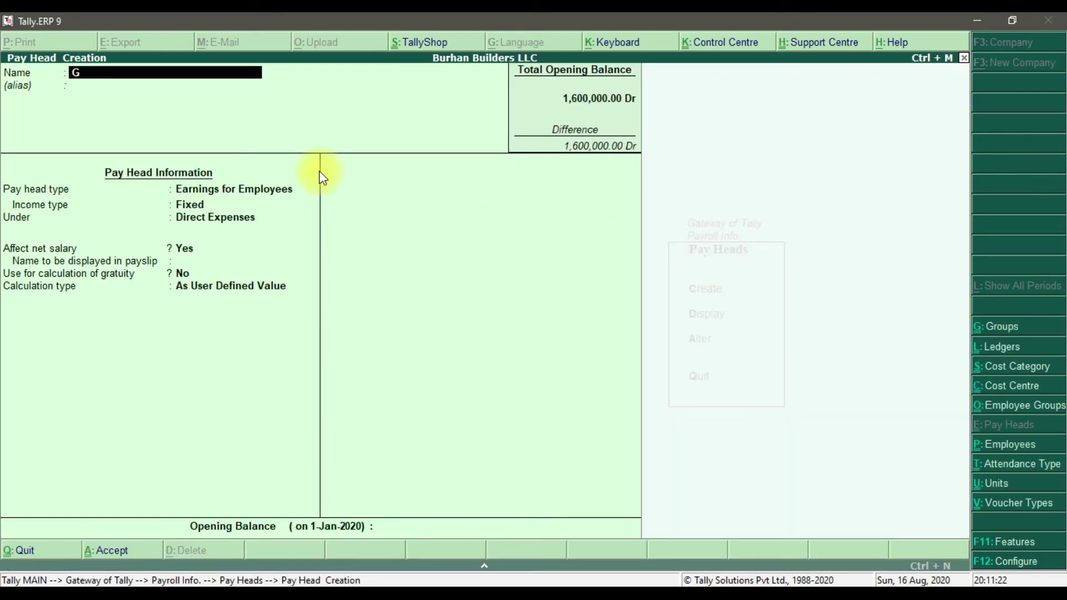
pyautogui.write('ratuity - Unlimited Contracts')
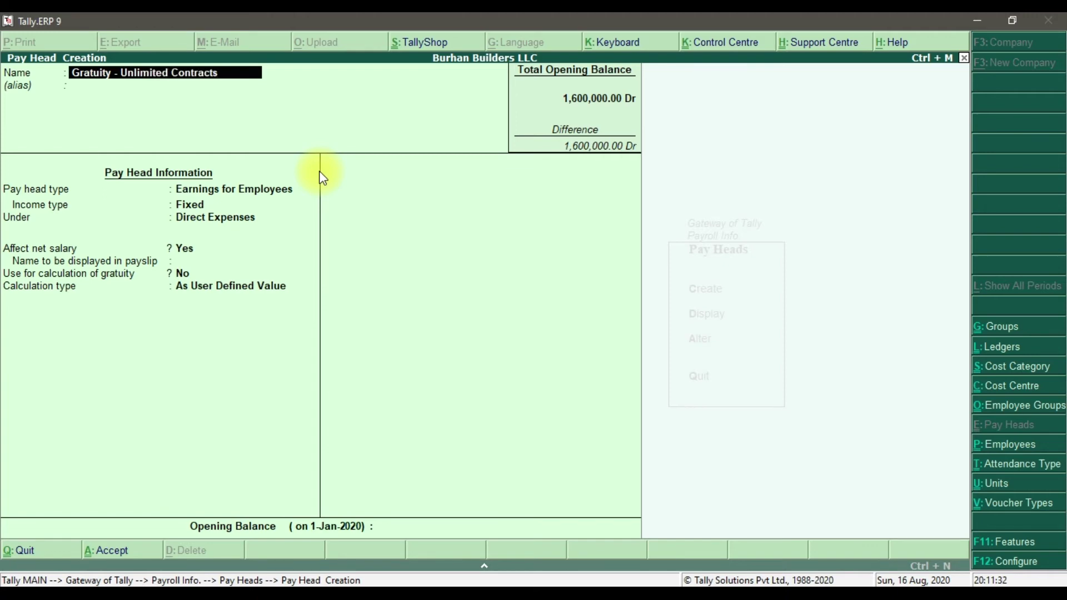
pyautogui.press('Return')
pyautogui.press('Return')
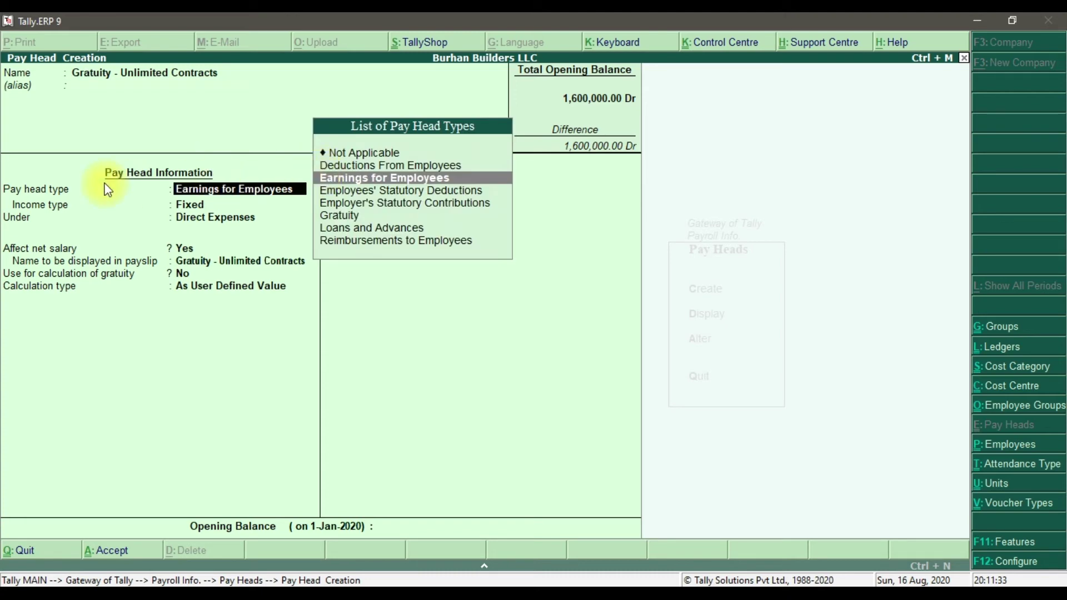
# Step: Set the pay head type to Gratuity with 30 days per month and a first slab up to 12 months at 21 days
pyautogui.click(331, 220)
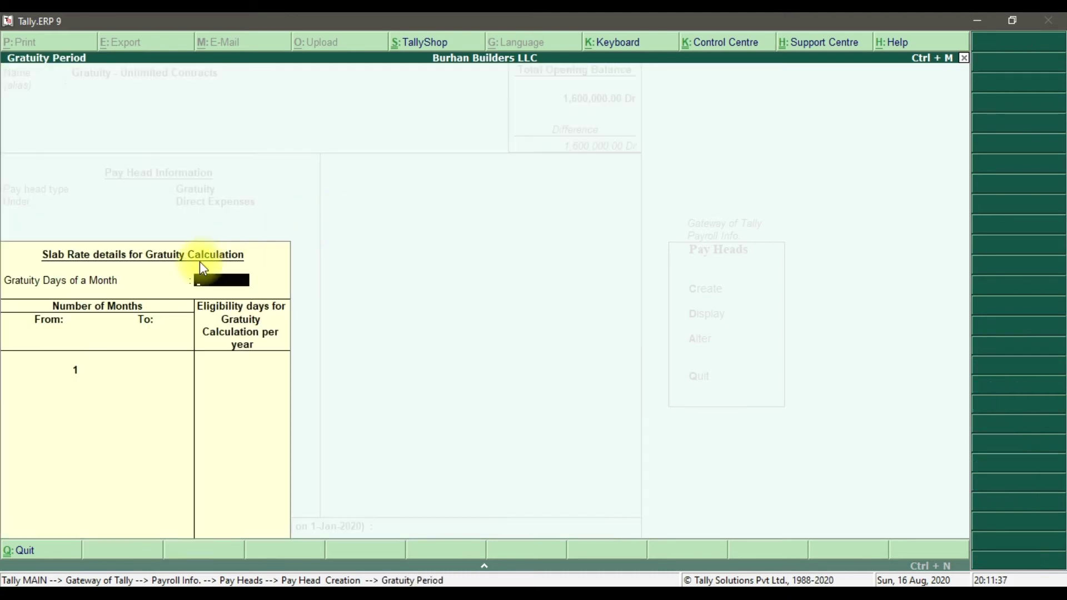
pyautogui.write('30')
pyautogui.press('Return')
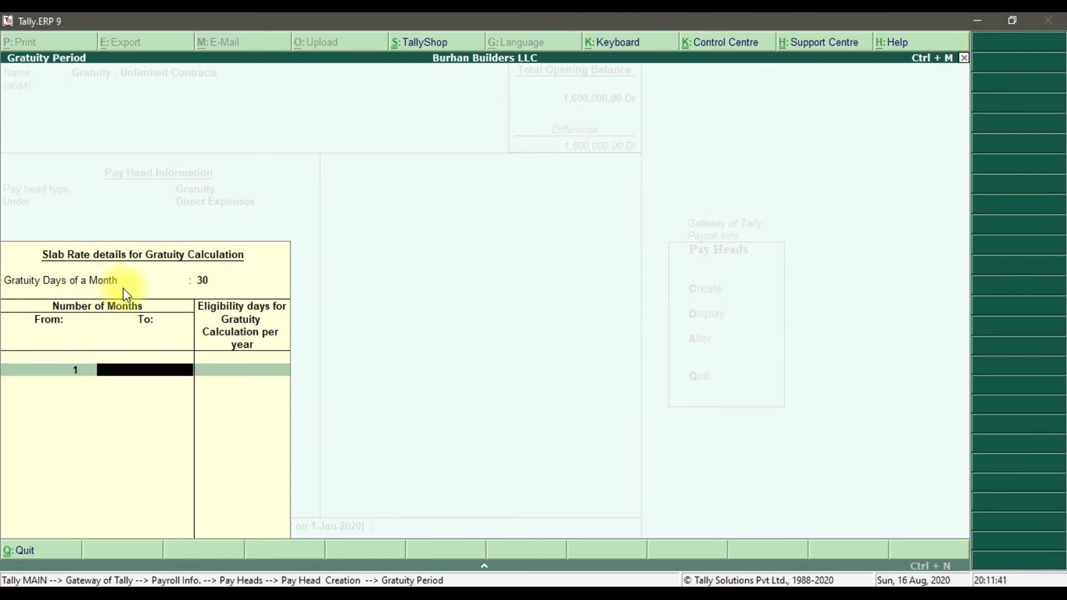
pyautogui.write('12')
pyautogui.press('Return')
pyautogui.write('21')
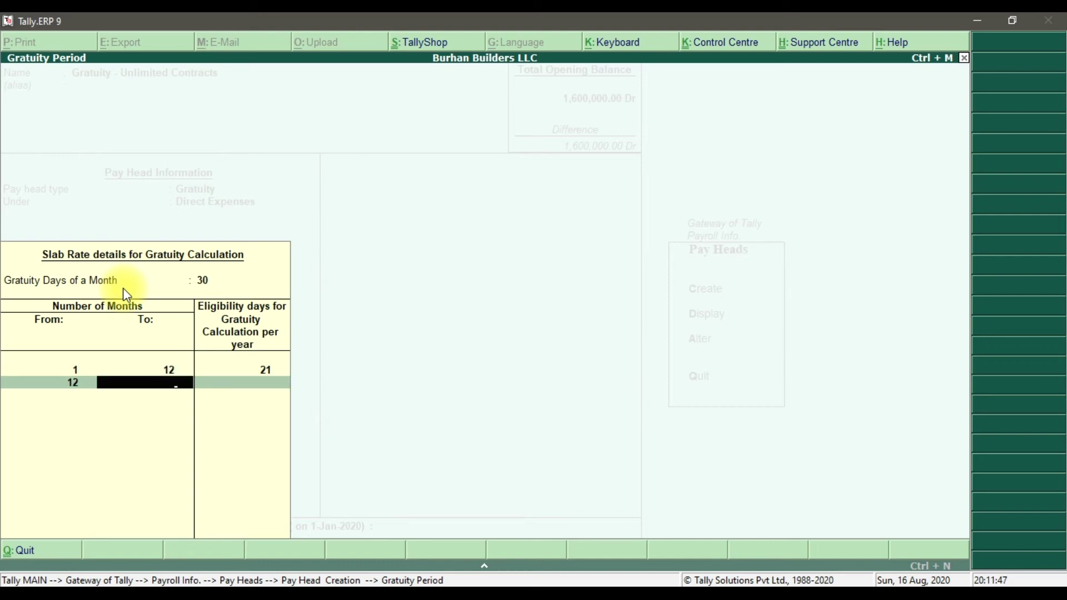
# Step: Add slabs ending at 24 and 36 months, each at 21 days
pyautogui.write('24.')
pyautogui.press('BackSpace')
pyautogui.press('Return')
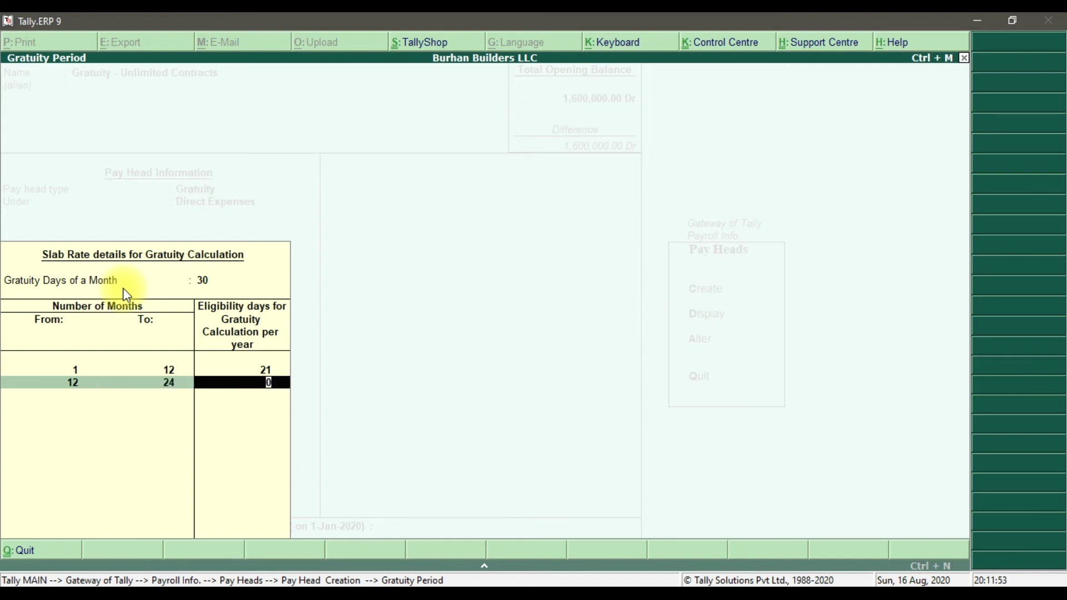
pyautogui.write('21')
pyautogui.press('Return')
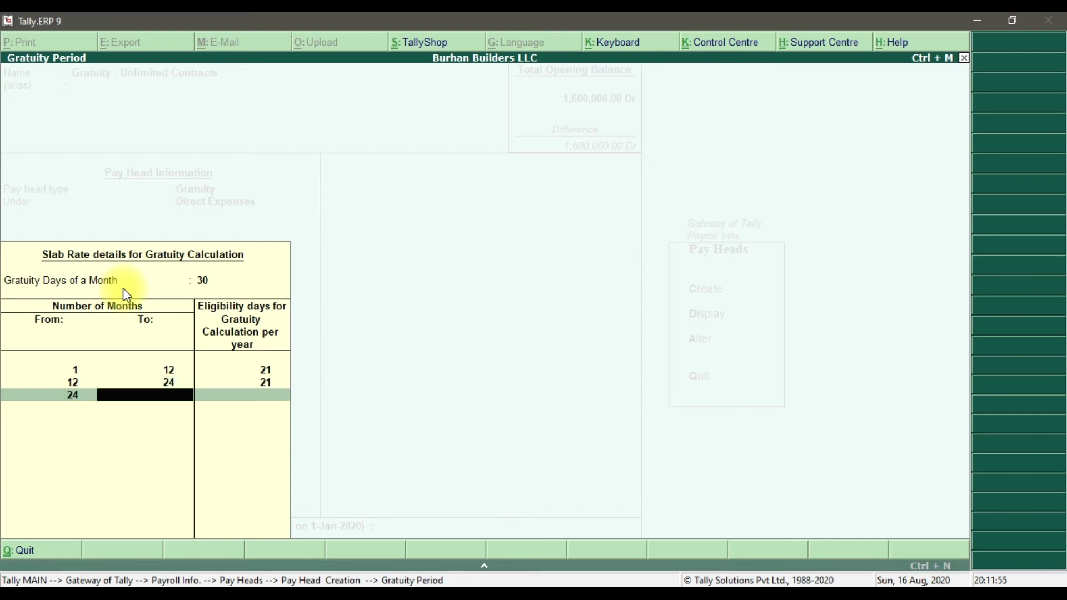
pyautogui.write('36')
pyautogui.press('Return')
pyautogui.write('21')
pyautogui.press('Return')
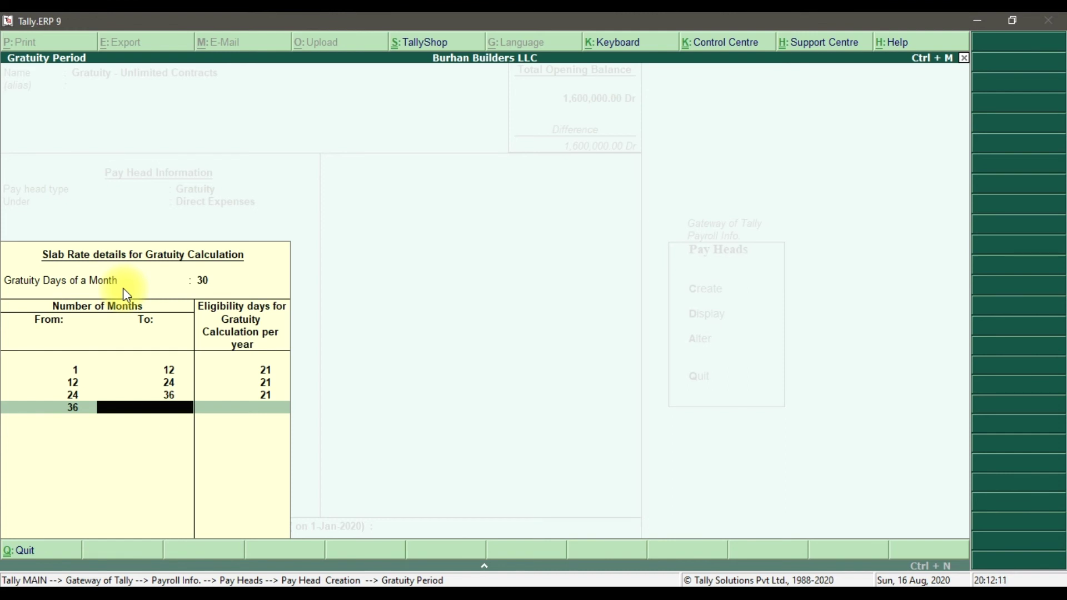
# Step: Add slabs ending at 48 and 60 months at 21 days, leaving the final slab open
pyautogui.write('48')
pyautogui.press('Return')
pyautogui.write('21')
pyautogui.press('Return')
pyautogui.write('60')
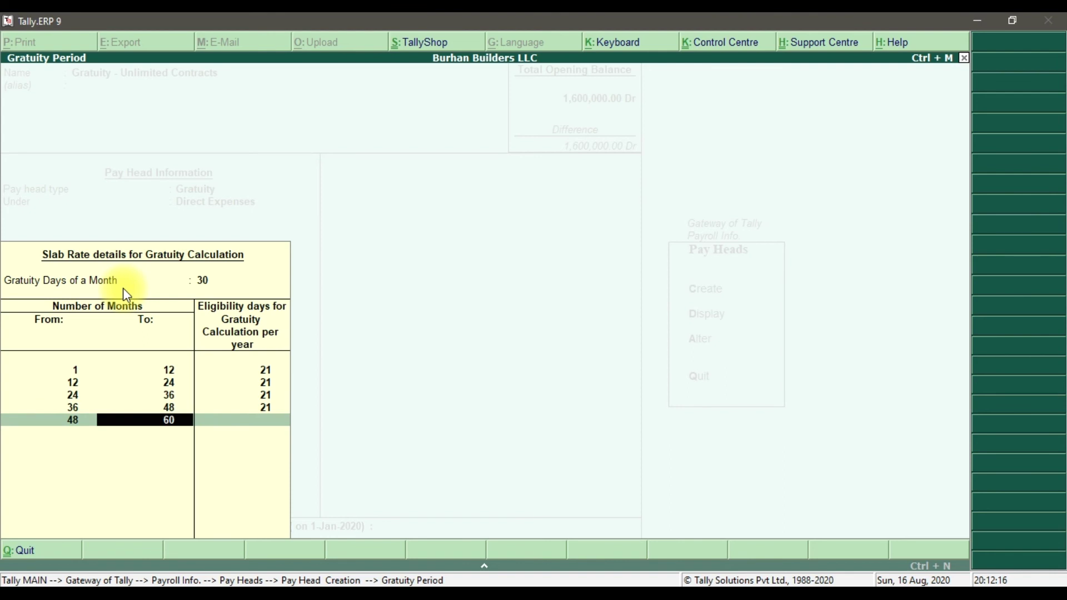
pyautogui.press('Return')
pyautogui.write('21')
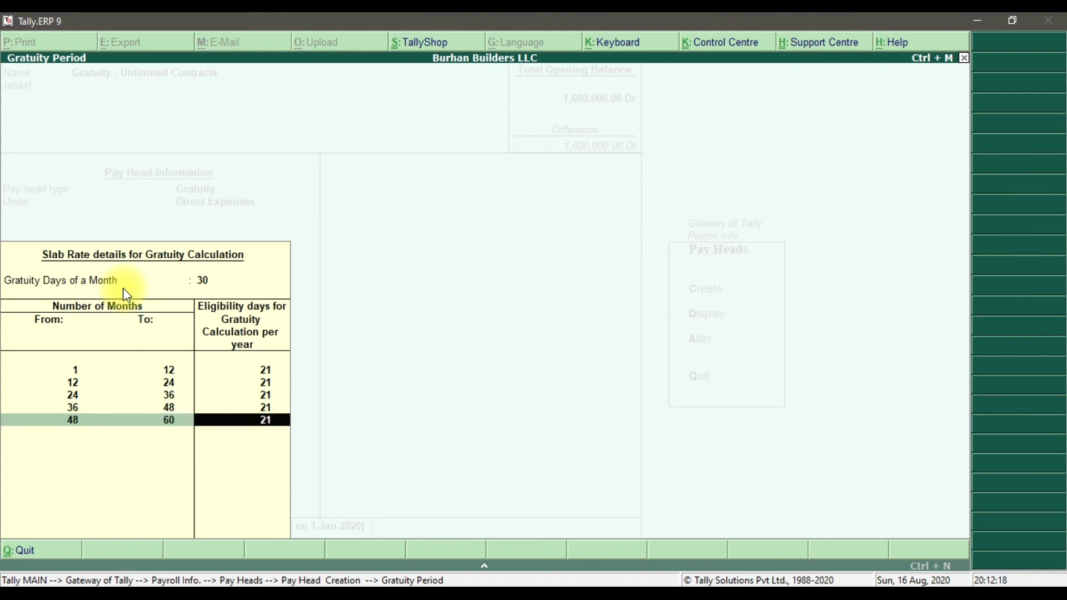
pyautogui.press('Return')
pyautogui.write('0')
pyautogui.press('Return')
pyautogui.write('21')
# Step: Close the slab table and place the gratuity pay head under Provisions
pyautogui.press('Return')
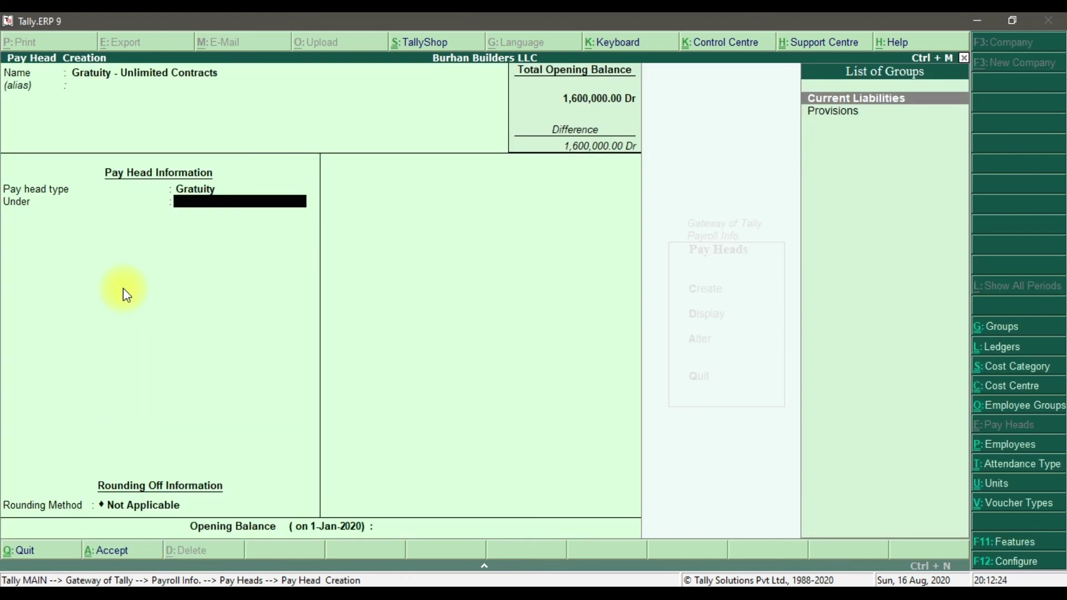
pyautogui.press('Down')
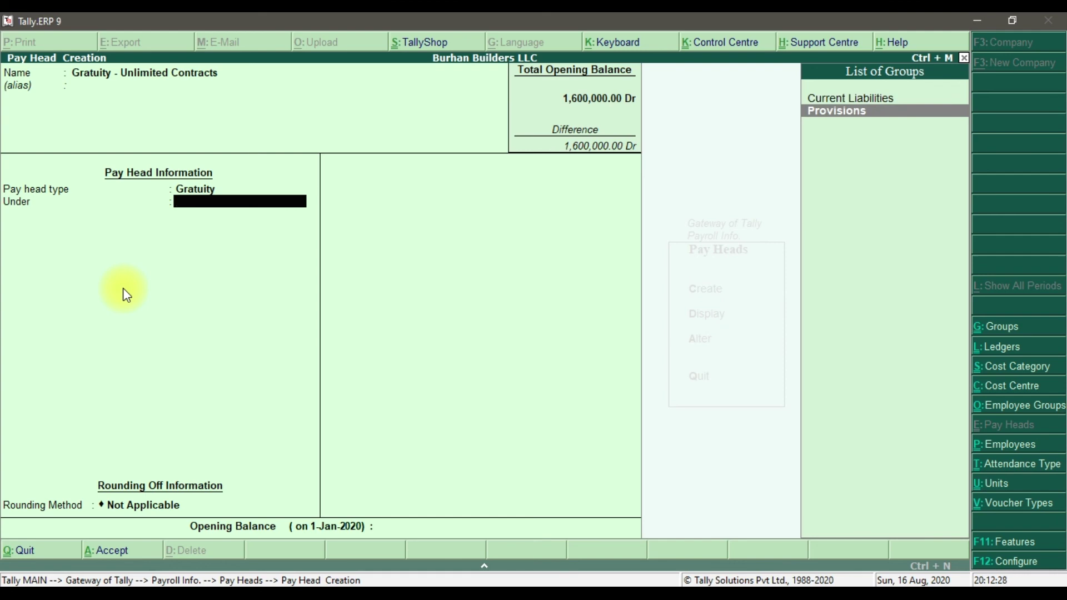
pyautogui.press('Return')
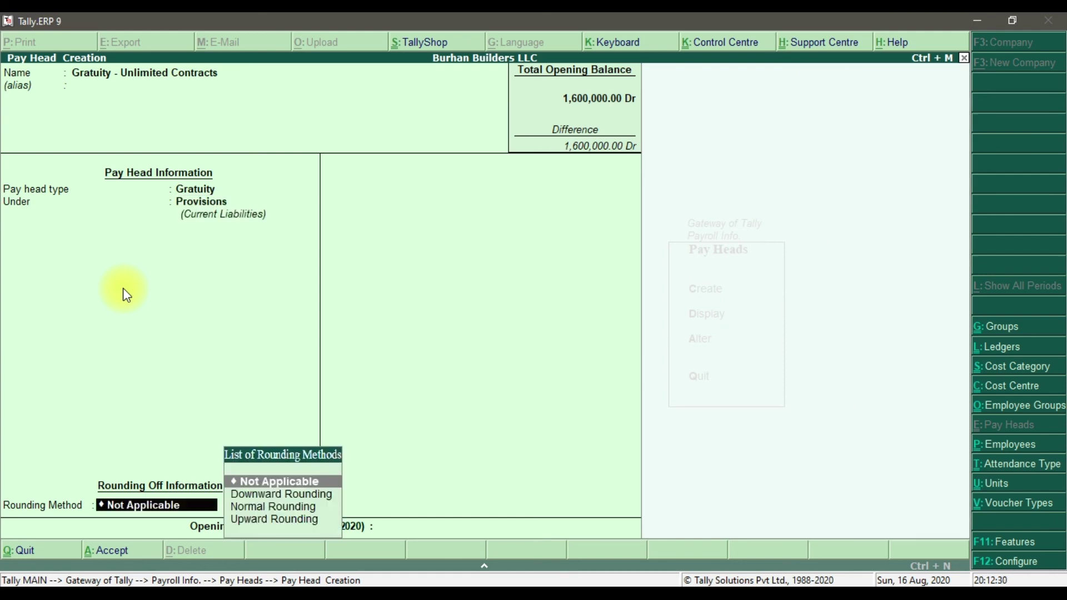
# Step: Choose Normal Rounding with limit 1 and accept the pay head
pyautogui.press('Down')
pyautogui.press('Down')
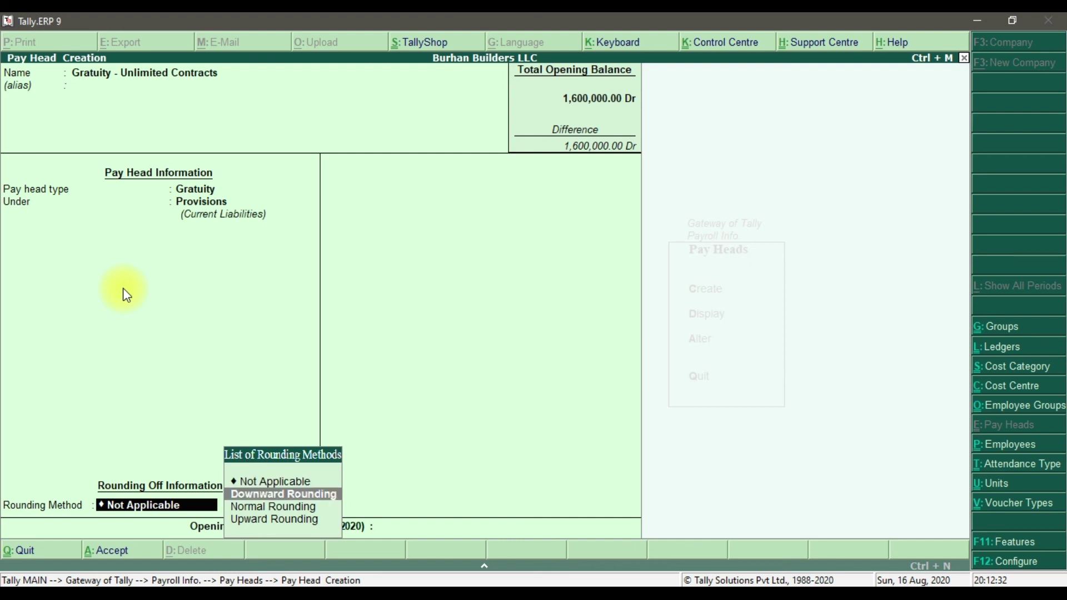
pyautogui.press('Return')
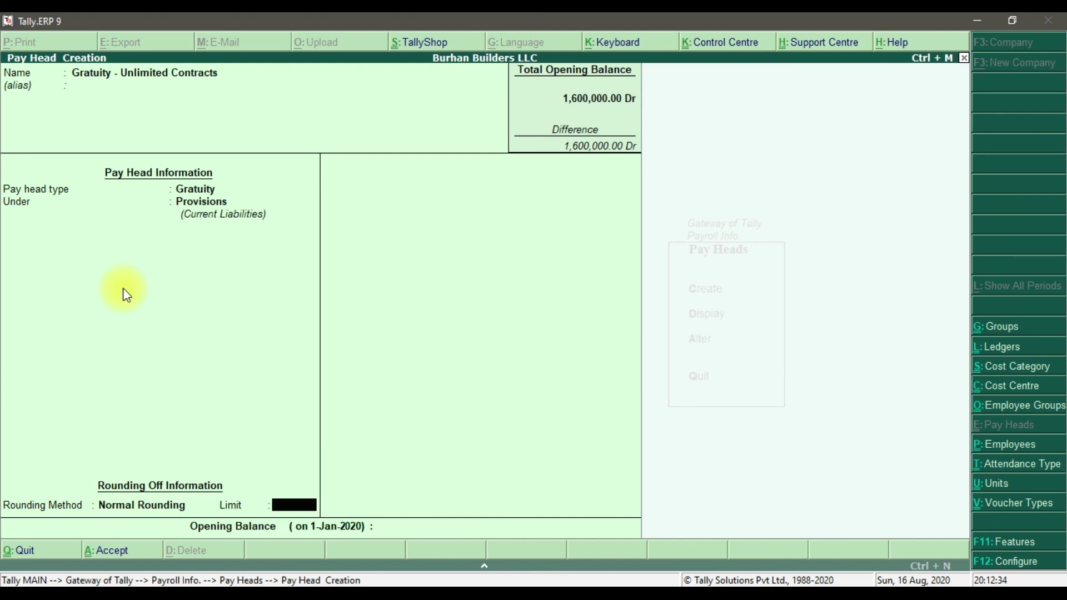
pyautogui.write('1')
pyautogui.press('Return')
pyautogui.press('Return')
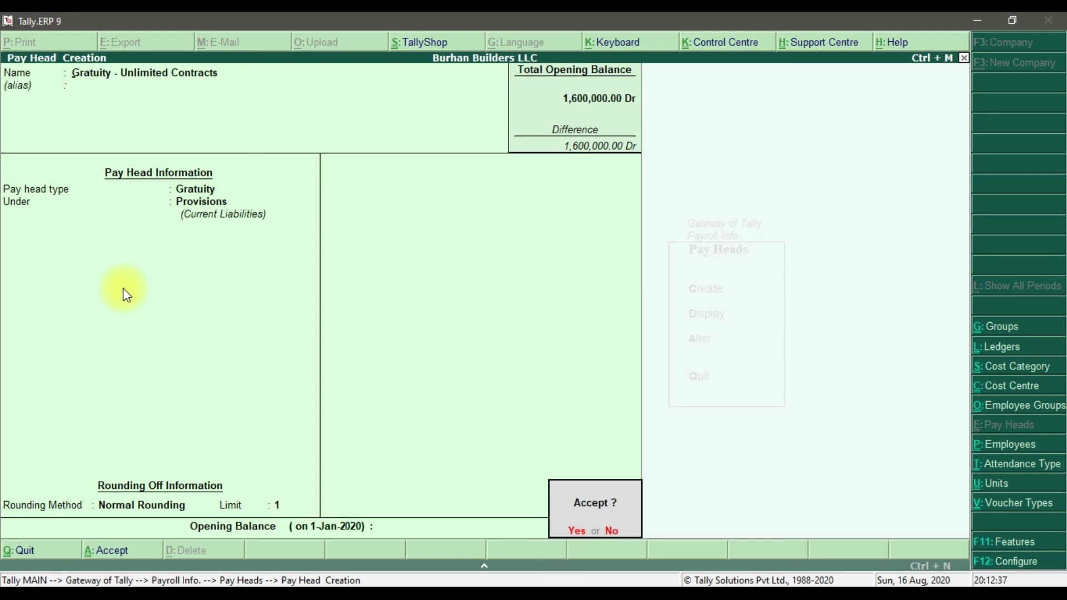
pyautogui.press('Return')
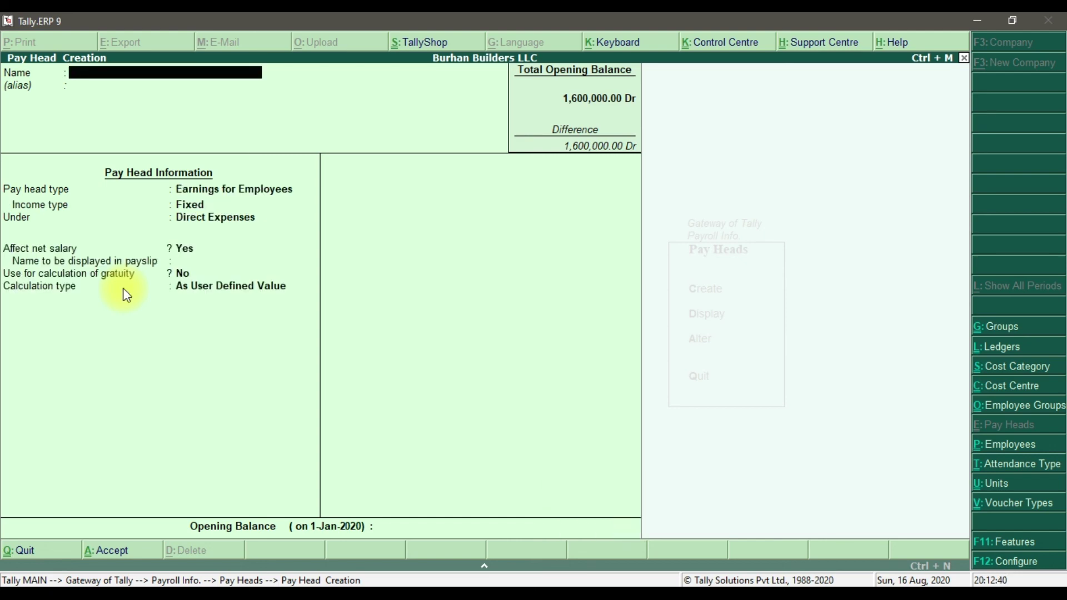